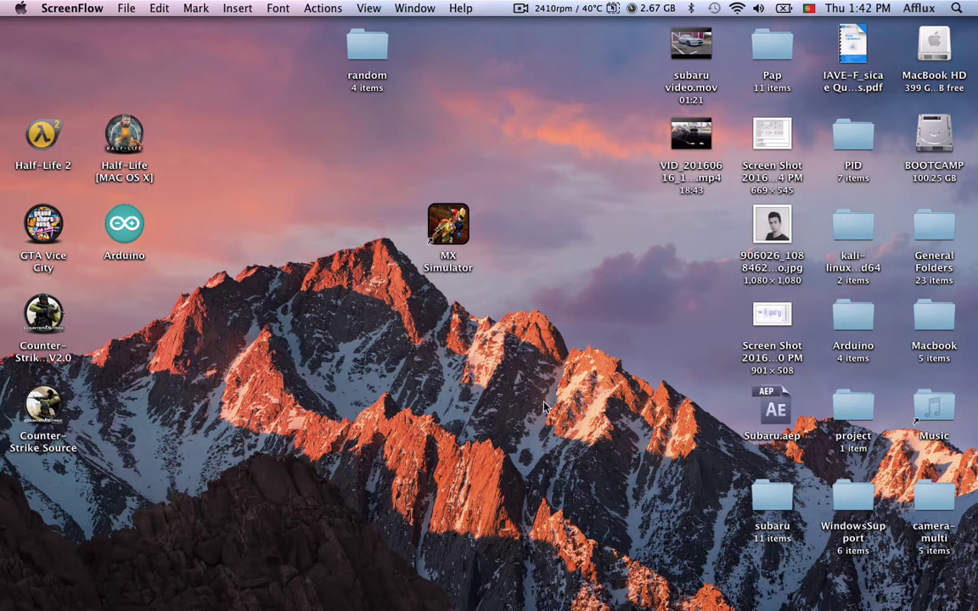
- Move the MX Simulator alias to a different spot in the open area of the desktop
{"action": "left_click", "coordinate": [451, 243]}
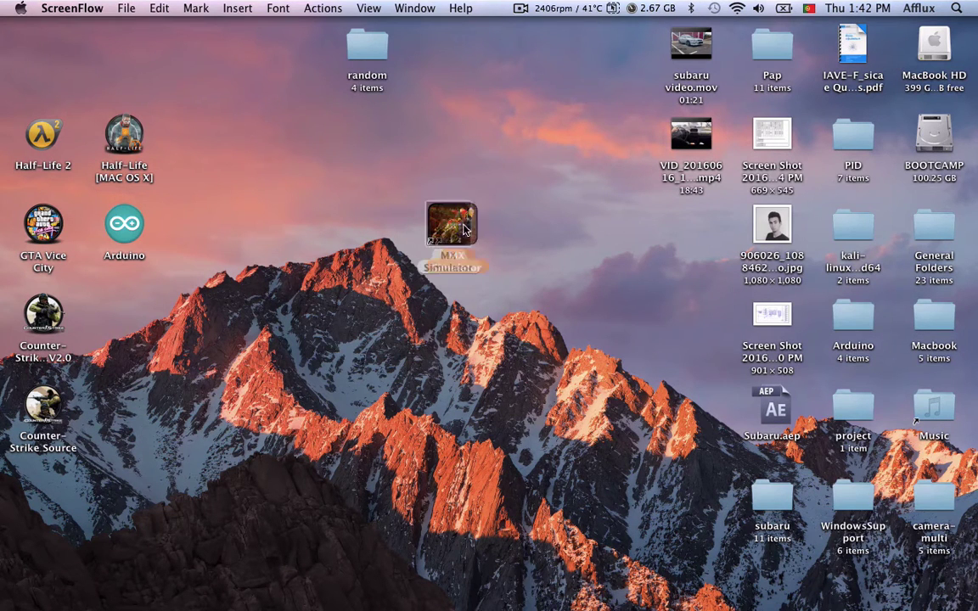
{"action": "left_click_drag", "start_coordinate": [472, 237], "coordinate": [571, 233]}
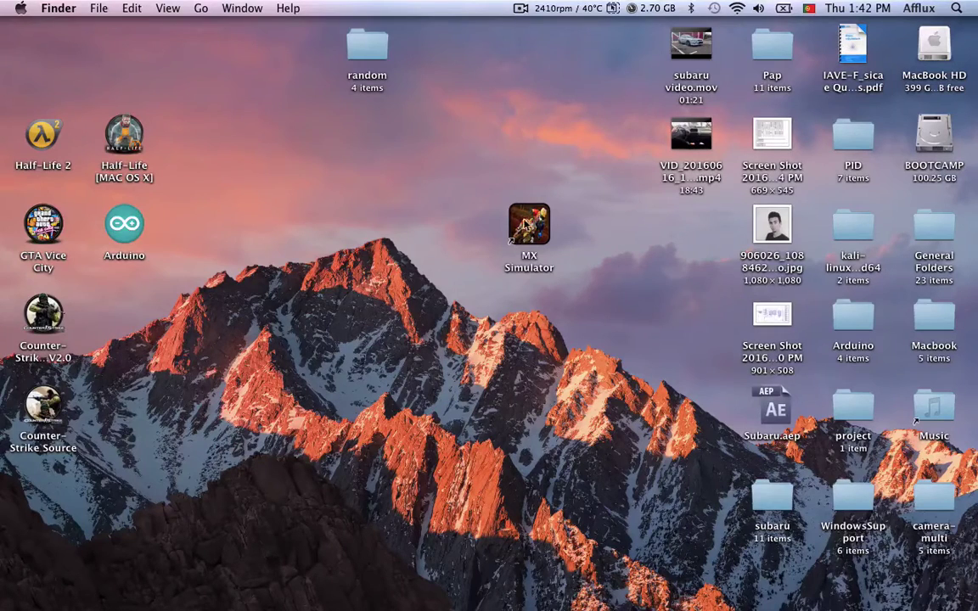
{"action": "left_click", "coordinate": [539, 227]}
{"action": "left_click", "coordinate": [574, 232]}
{"action": "left_click", "coordinate": [535, 224]}
{"action": "left_click", "coordinate": [472, 228]}
- Show the original of the MX Simulator alias and launch Wineskin from inside the application's package contents
{"action": "right_click", "coordinate": [529, 223]}
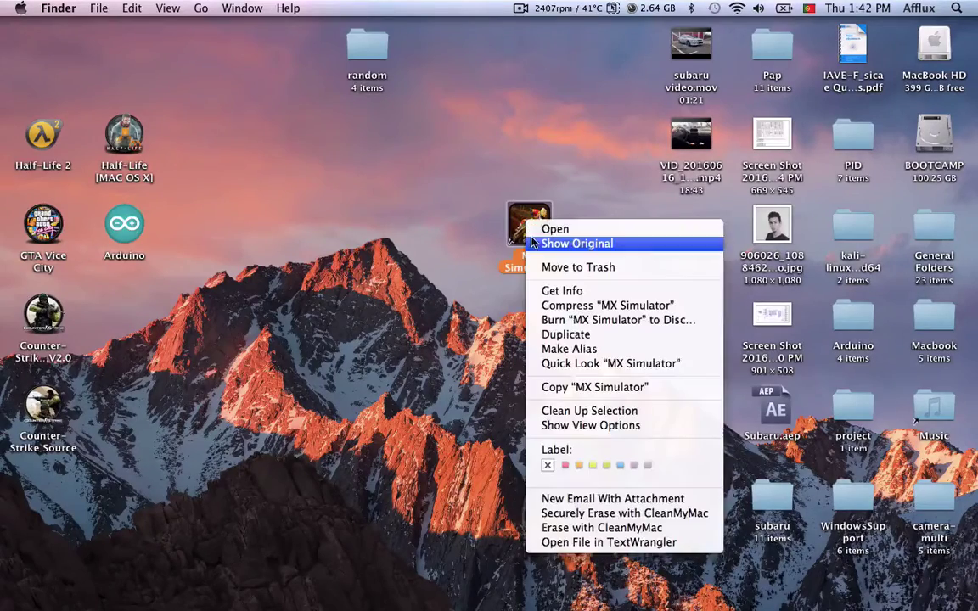
{"action": "left_click", "coordinate": [577, 243]}
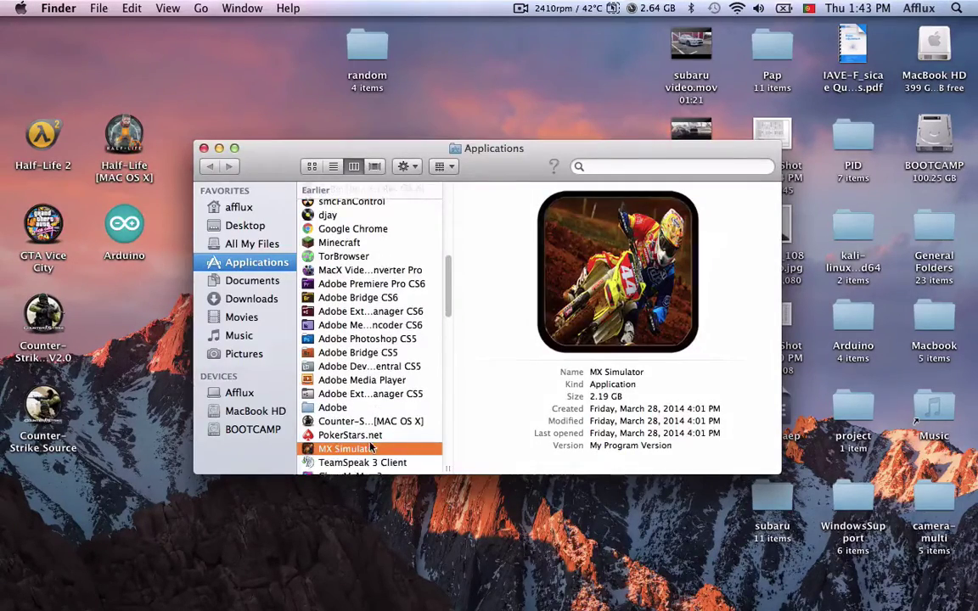
{"action": "right_click", "coordinate": [356, 450]}
{"action": "left_click", "coordinate": [445, 352]}
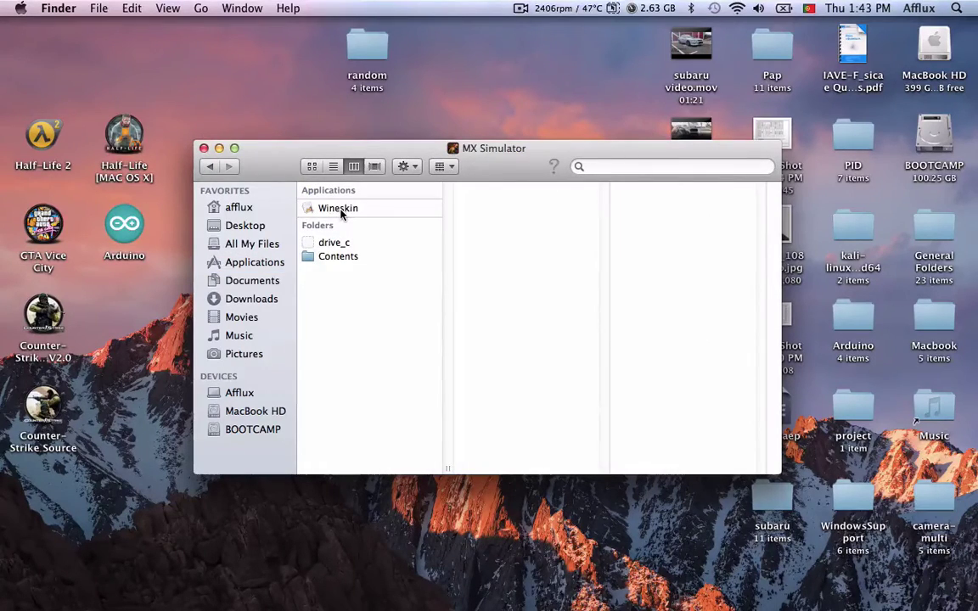
{"action": "double_click", "coordinate": [343, 211]}
{"action": "left_click", "coordinate": [203, 148]}
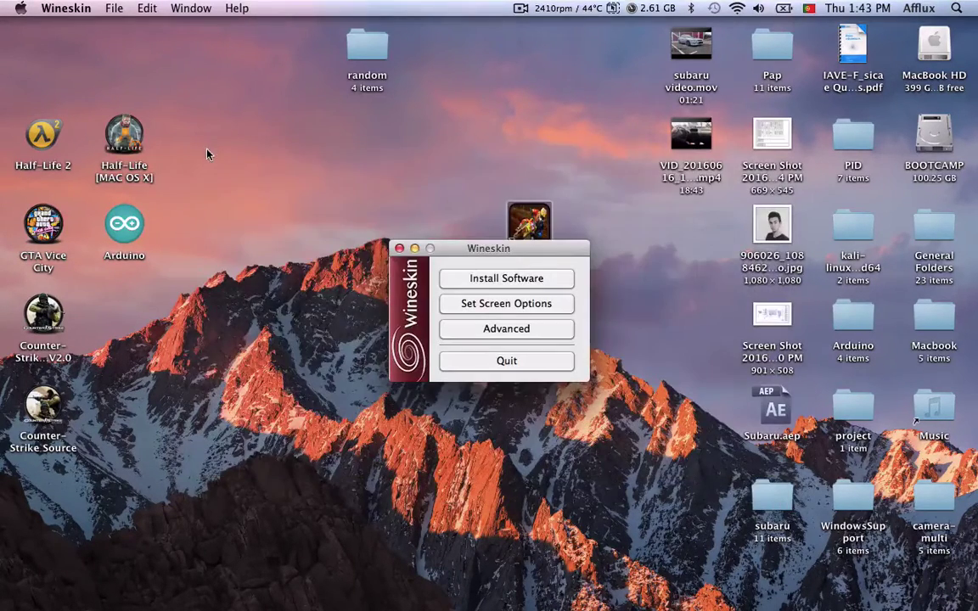
- Move the Wineskin window clear of the MX Simulator alias and open the screen options
{"action": "left_click_drag", "start_coordinate": [509, 248], "coordinate": [408, 201]}
{"action": "left_click", "coordinate": [390, 175]}
{"action": "left_click", "coordinate": [398, 244]}
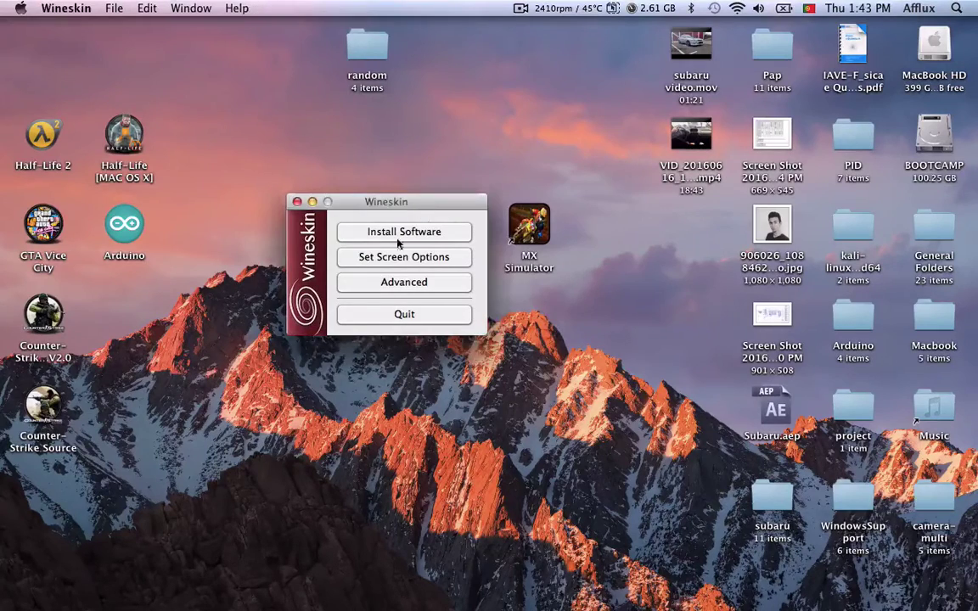
{"action": "left_click", "coordinate": [404, 257]}
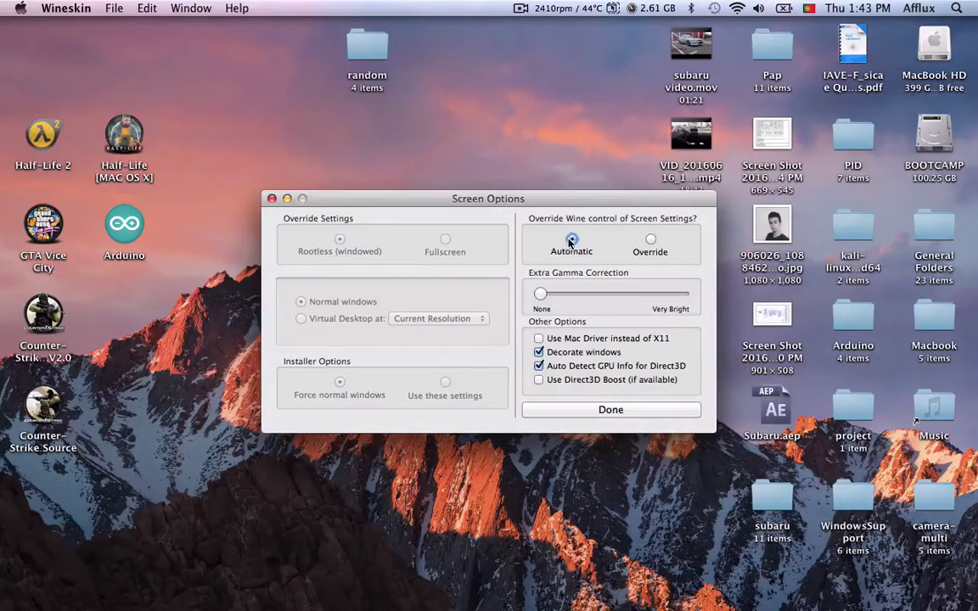
- Try overriding Wine's control of the screen settings, comparing the Fullscreen and Rootless (windowed) modes
{"action": "left_click", "coordinate": [650, 241]}
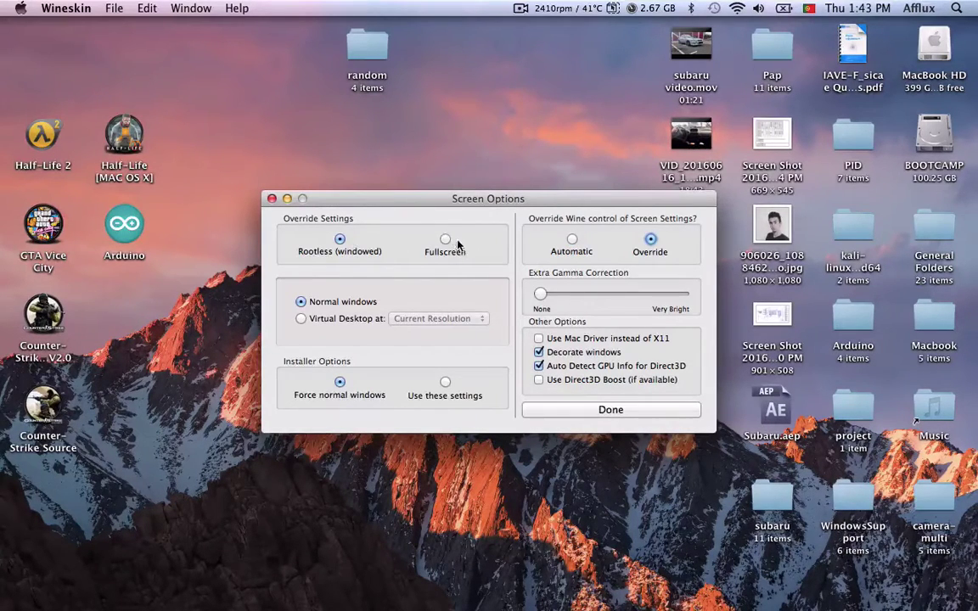
{"action": "left_click", "coordinate": [444, 241]}
{"action": "left_click", "coordinate": [571, 241]}
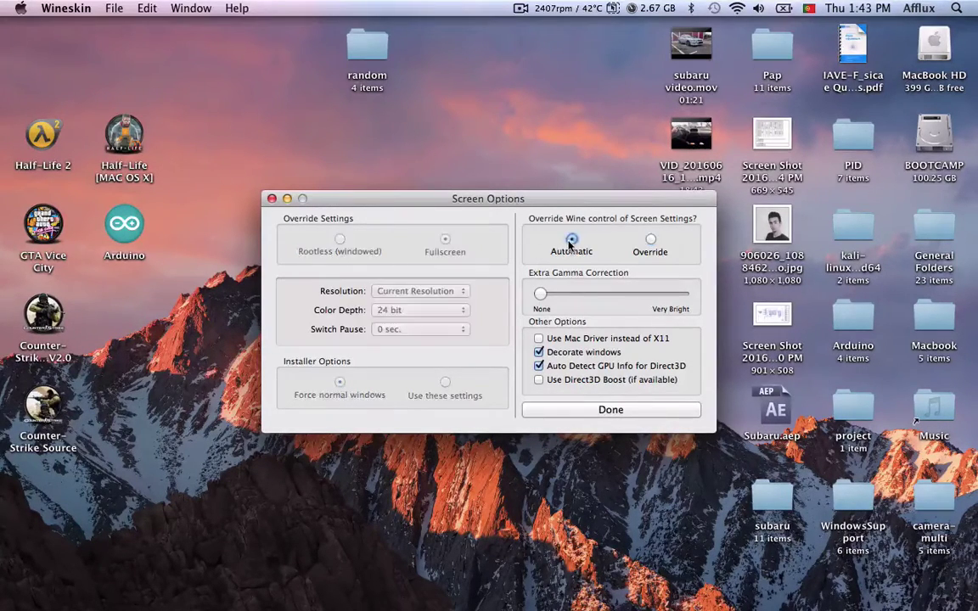
{"action": "left_click", "coordinate": [651, 240]}
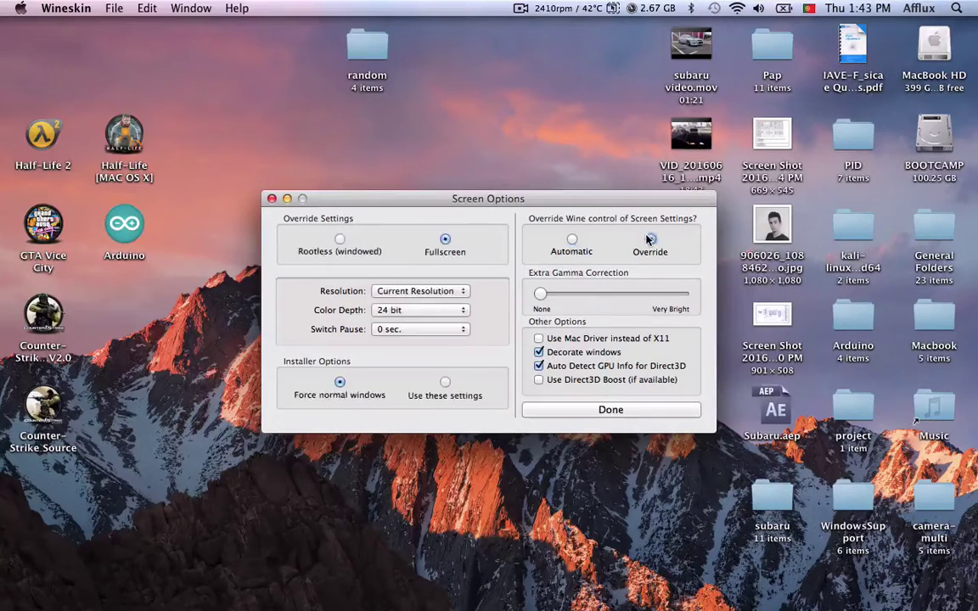
{"action": "left_click", "coordinate": [339, 241]}
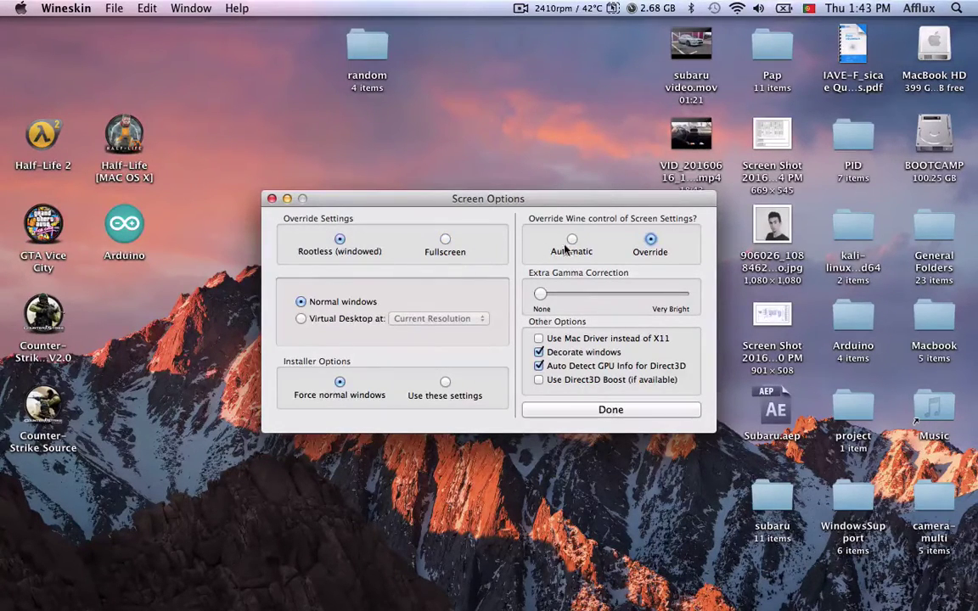
- Set Wine's control of the screen settings to Automatic, finish the screen options and quit Wineskin
{"action": "left_click", "coordinate": [572, 241]}
{"action": "left_click", "coordinate": [610, 409]}
{"action": "left_click", "coordinate": [400, 312]}
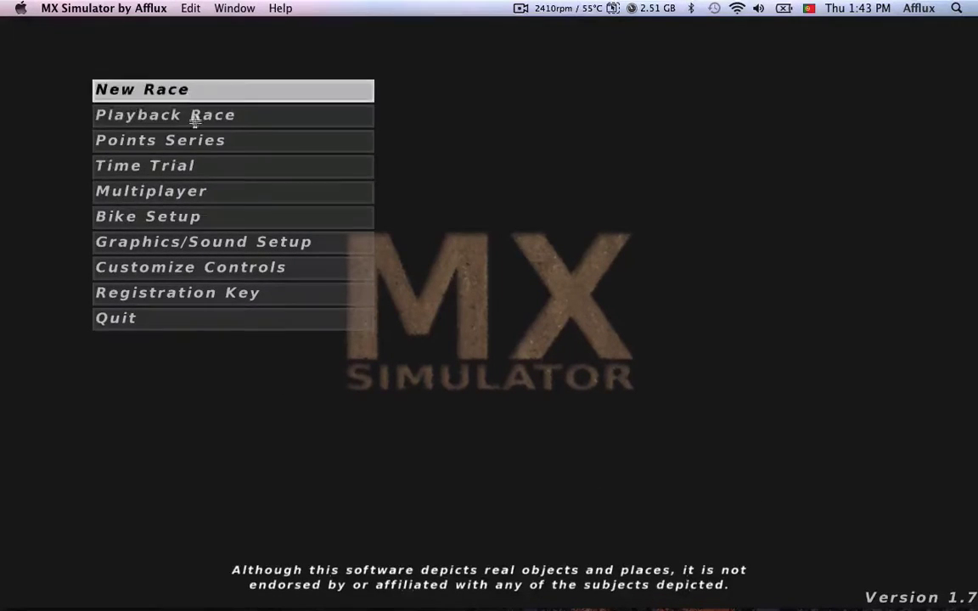
- Review MX Simulator's Multiplayer page and its customized control assignments, returning to the main menu
{"action": "left_click", "coordinate": [207, 191]}
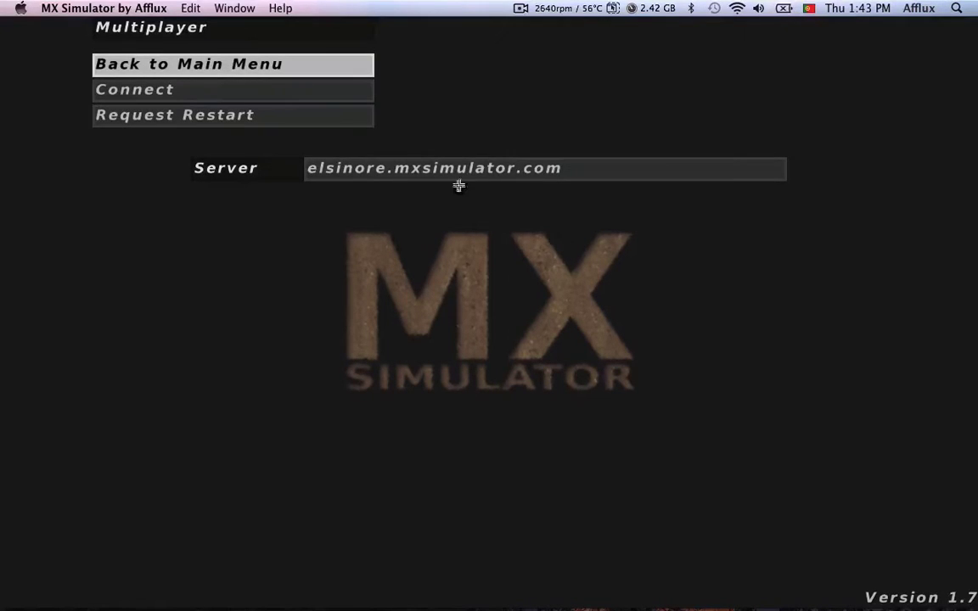
{"action": "left_click", "coordinate": [207, 65]}
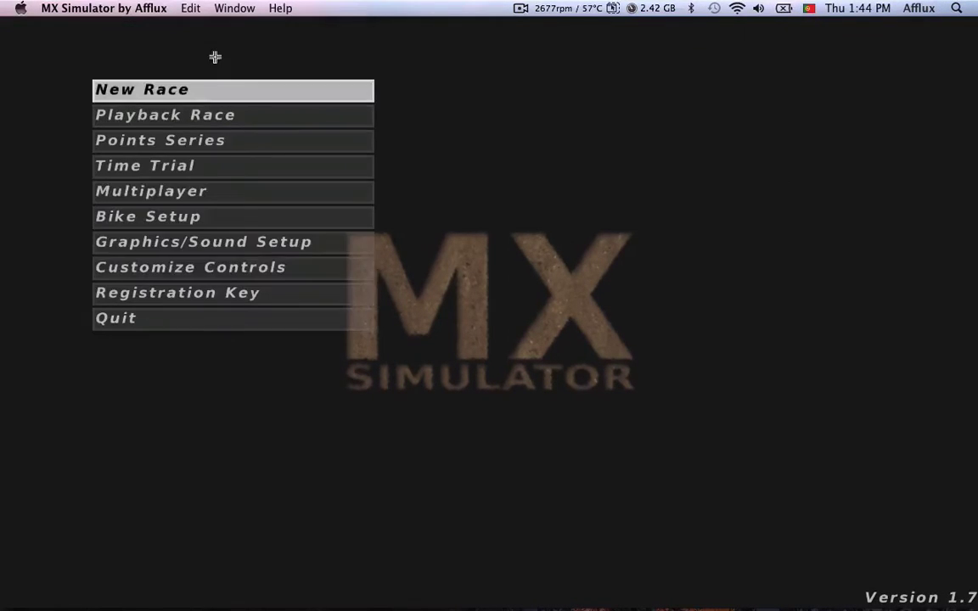
{"action": "left_click", "coordinate": [220, 266]}
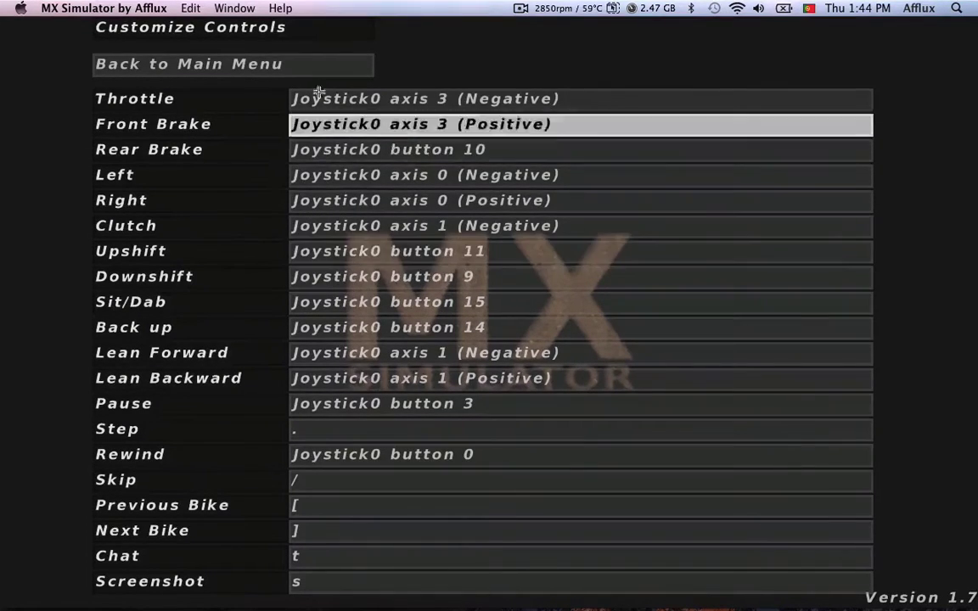
{"action": "left_click", "coordinate": [237, 64]}
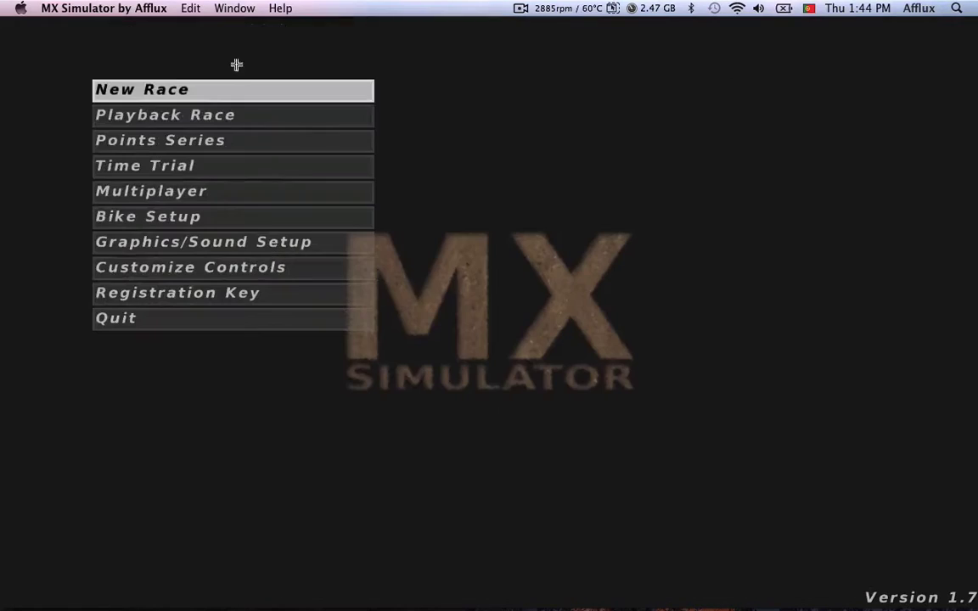
- Review the graphics and sound settings, including the advanced graphics setup, and return to the main menu
{"action": "left_click", "coordinate": [217, 242]}
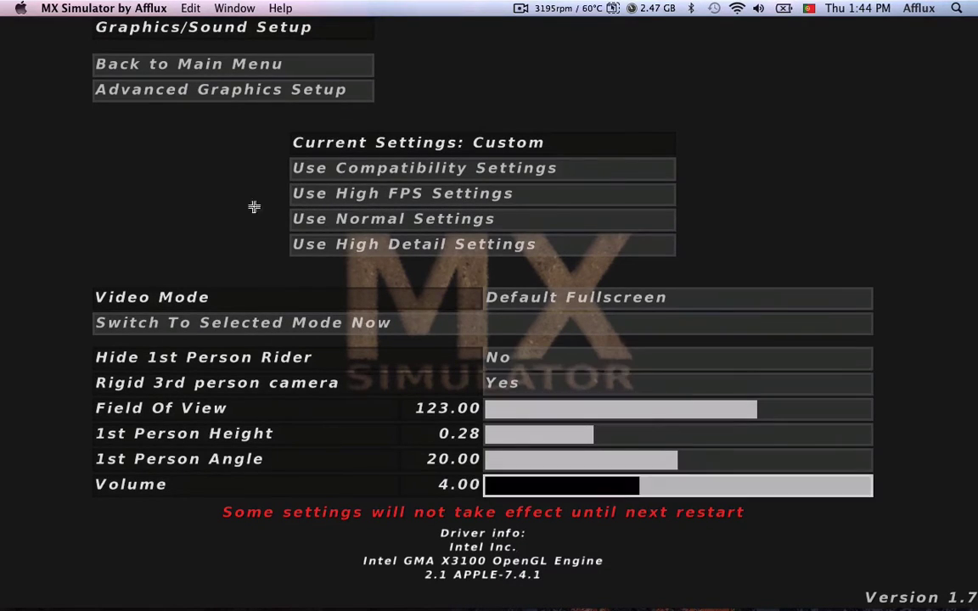
{"action": "left_click", "coordinate": [299, 89]}
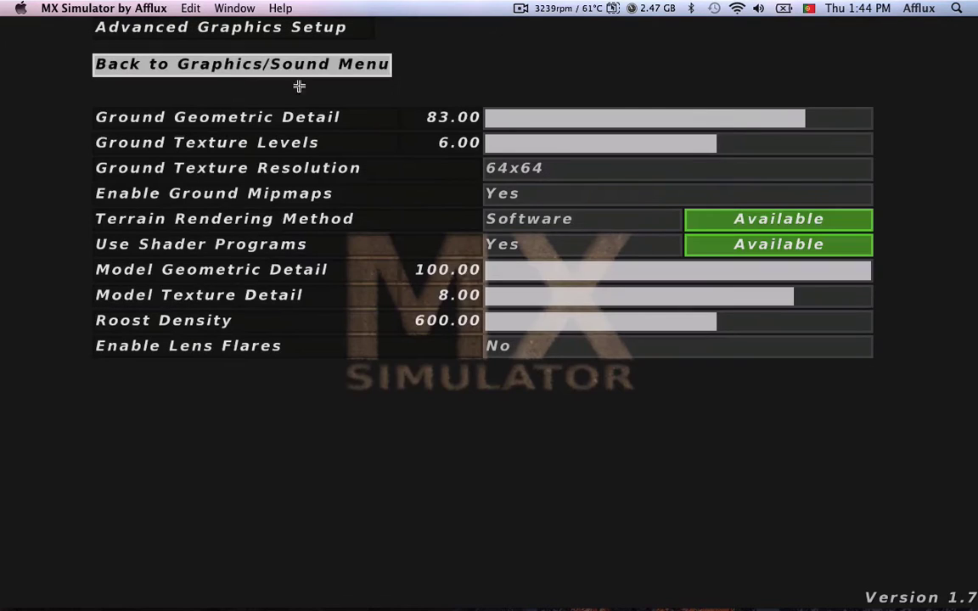
{"action": "left_click", "coordinate": [226, 67]}
{"action": "left_click", "coordinate": [226, 64]}
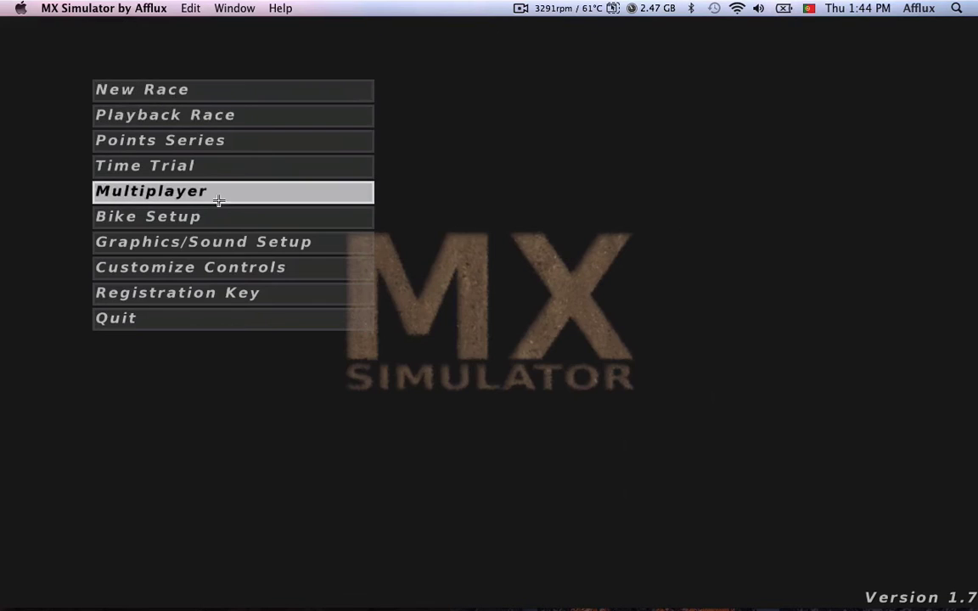
- Browse the bikes available in the bike setup and leave the list without choosing another one
{"action": "left_click", "coordinate": [218, 212]}
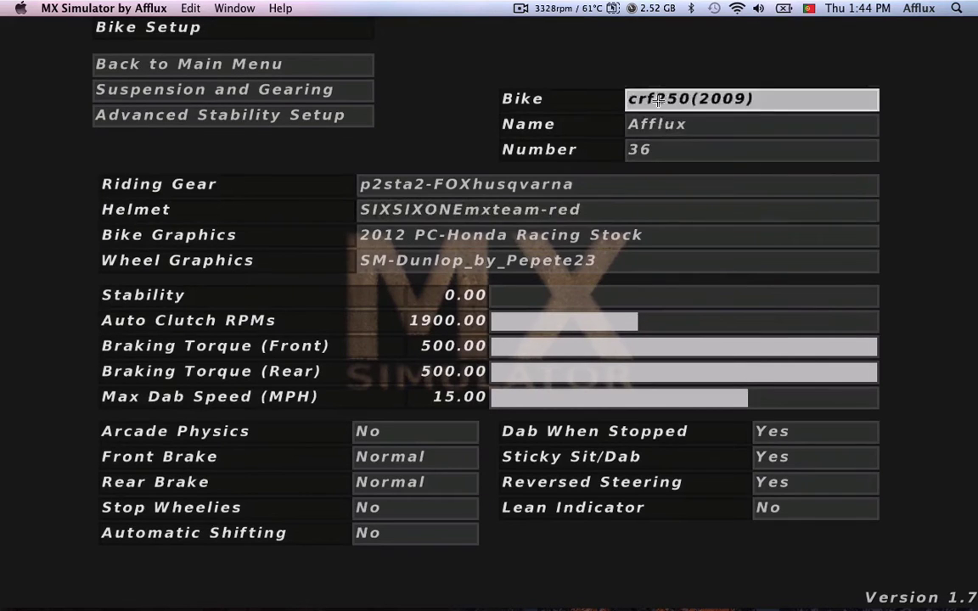
{"action": "left_click", "coordinate": [572, 99]}
{"action": "left_click", "coordinate": [268, 587]}
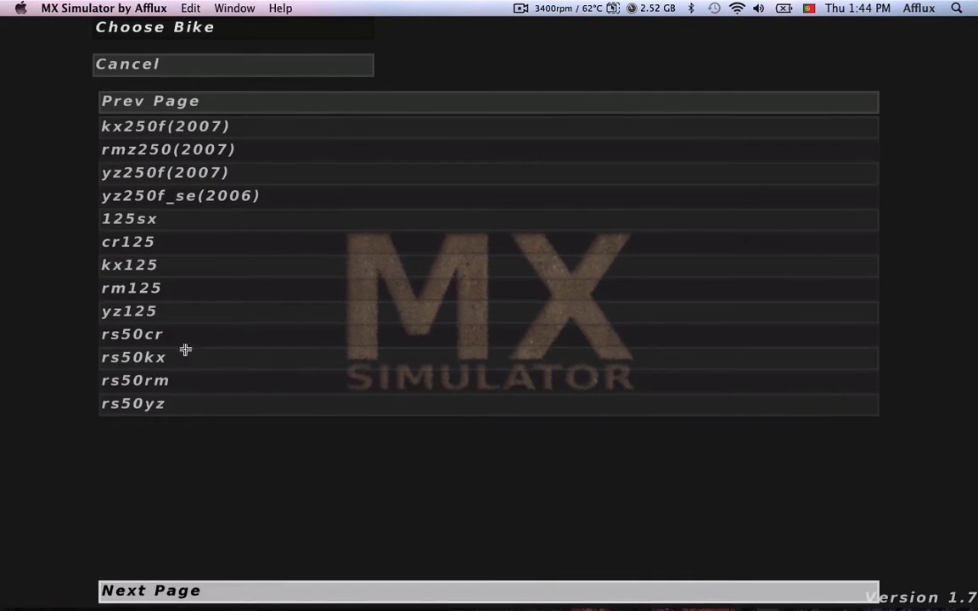
{"action": "left_click", "coordinate": [194, 102]}
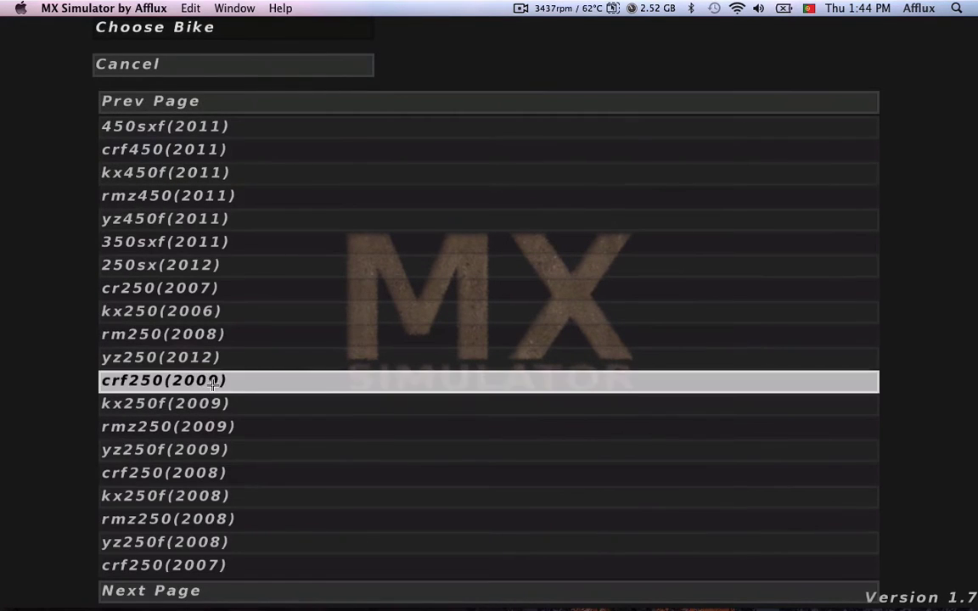
{"action": "left_click", "coordinate": [228, 59]}
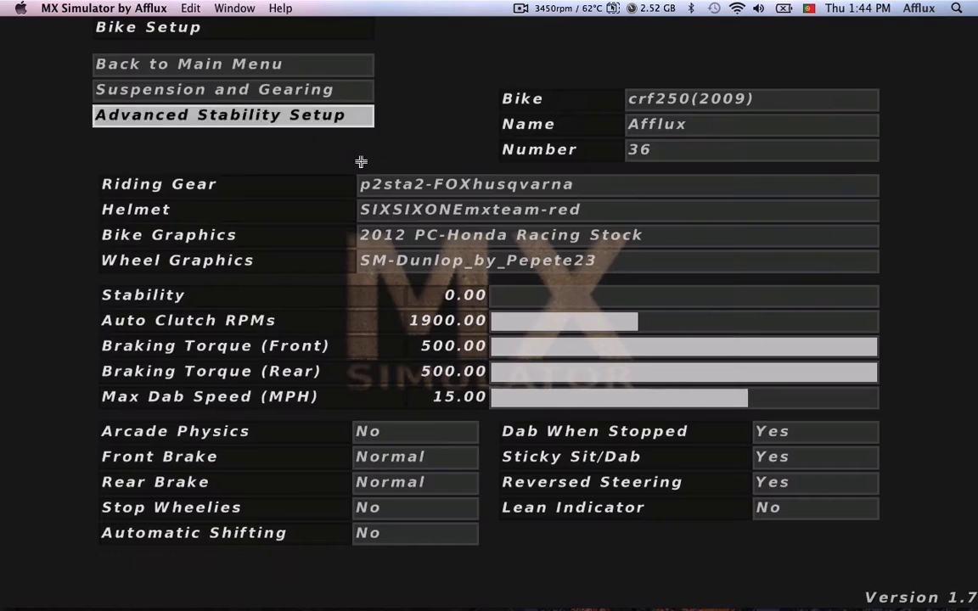
- Look through the helmet and riding gear choices in the bike setup without changing them
{"action": "left_click", "coordinate": [422, 213]}
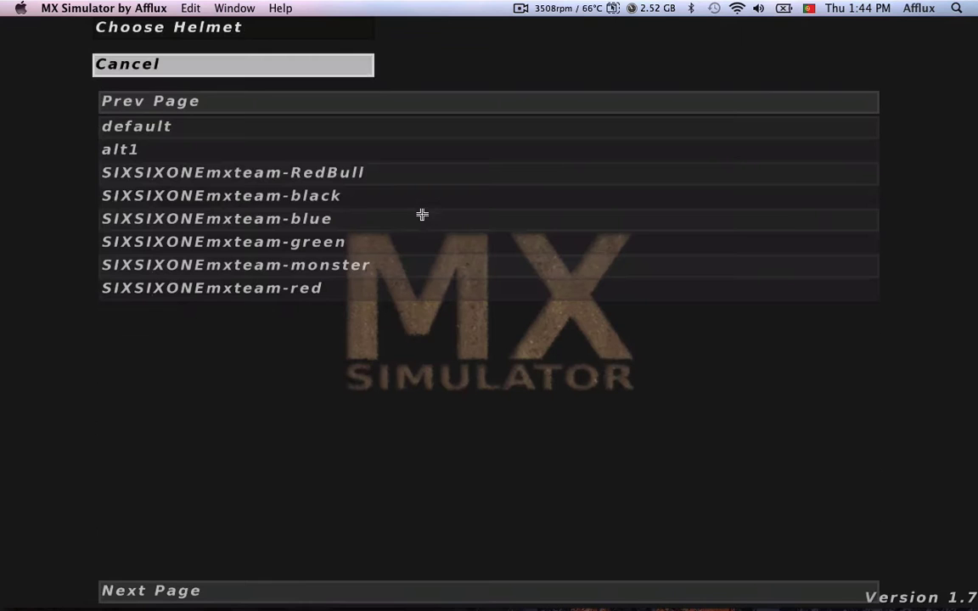
{"action": "left_click", "coordinate": [270, 70]}
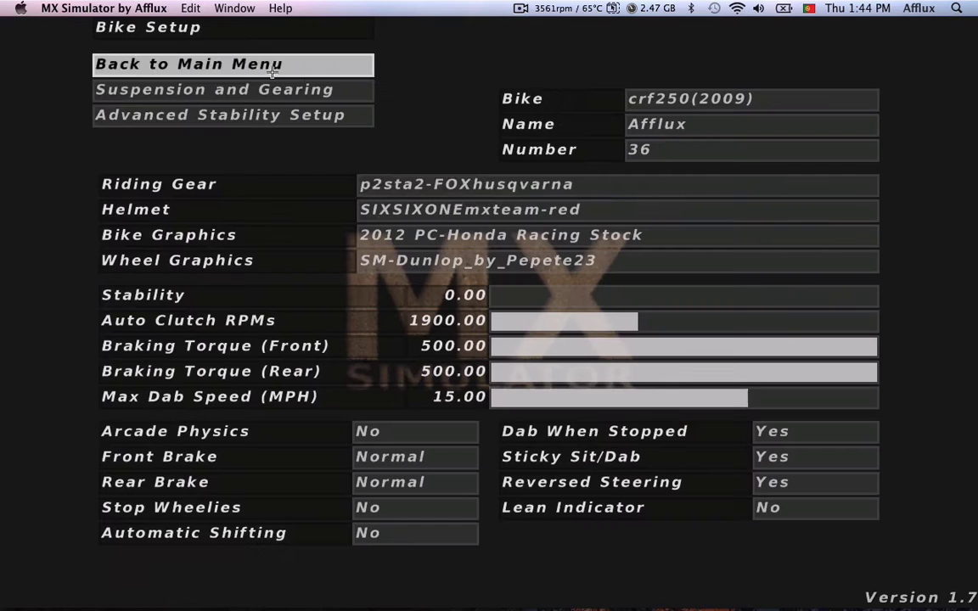
{"action": "left_click", "coordinate": [410, 187]}
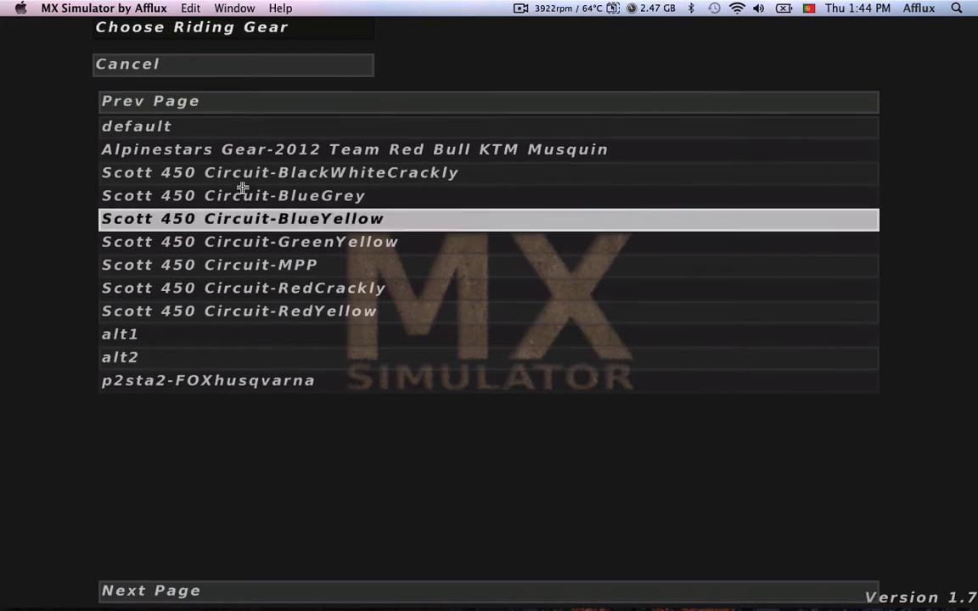
{"action": "left_click", "coordinate": [230, 67]}
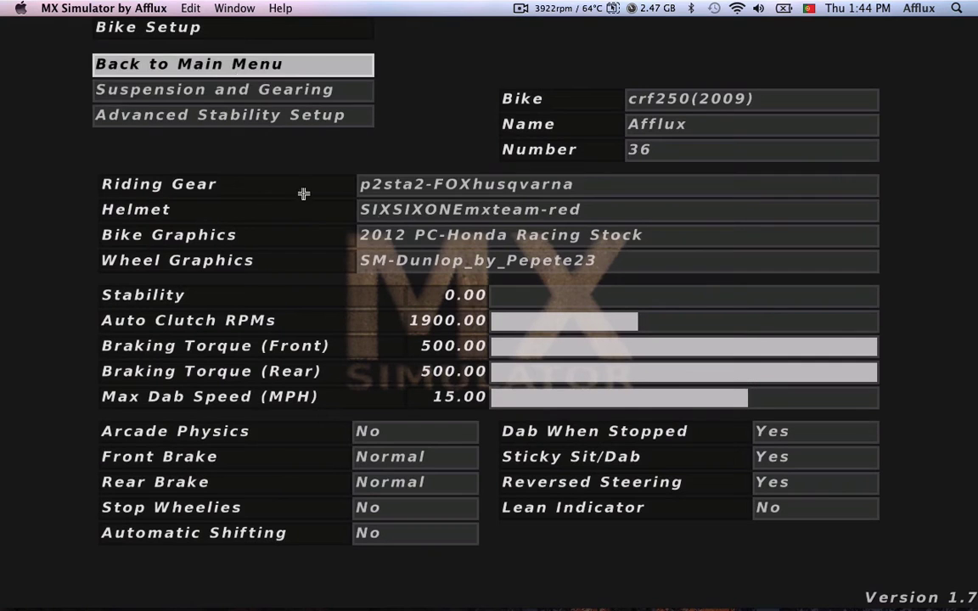
- Look through the bike graphics and wheel graphics choices in the bike setup without changing them
{"action": "left_click", "coordinate": [384, 232]}
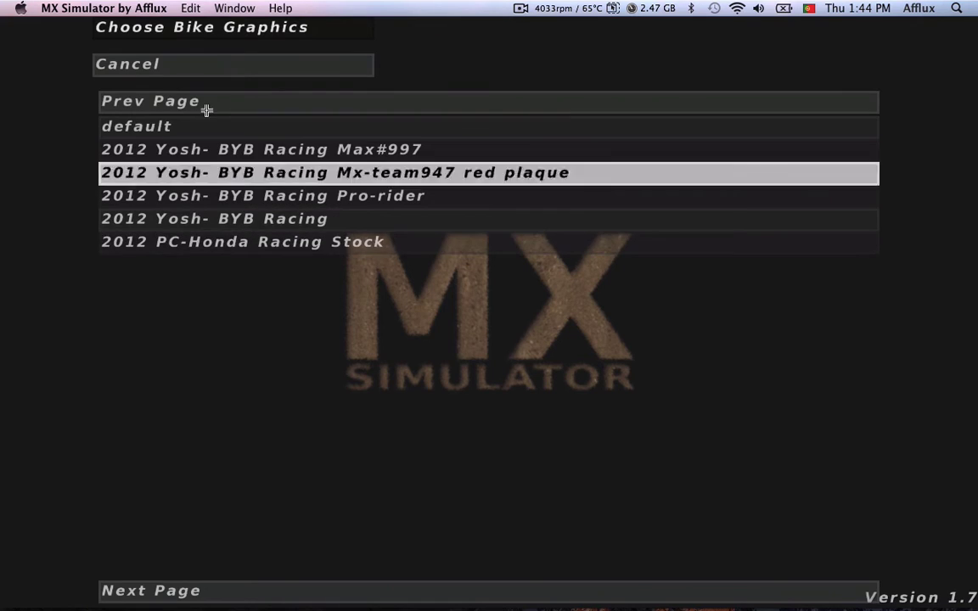
{"action": "left_click", "coordinate": [224, 66]}
{"action": "left_click", "coordinate": [373, 261]}
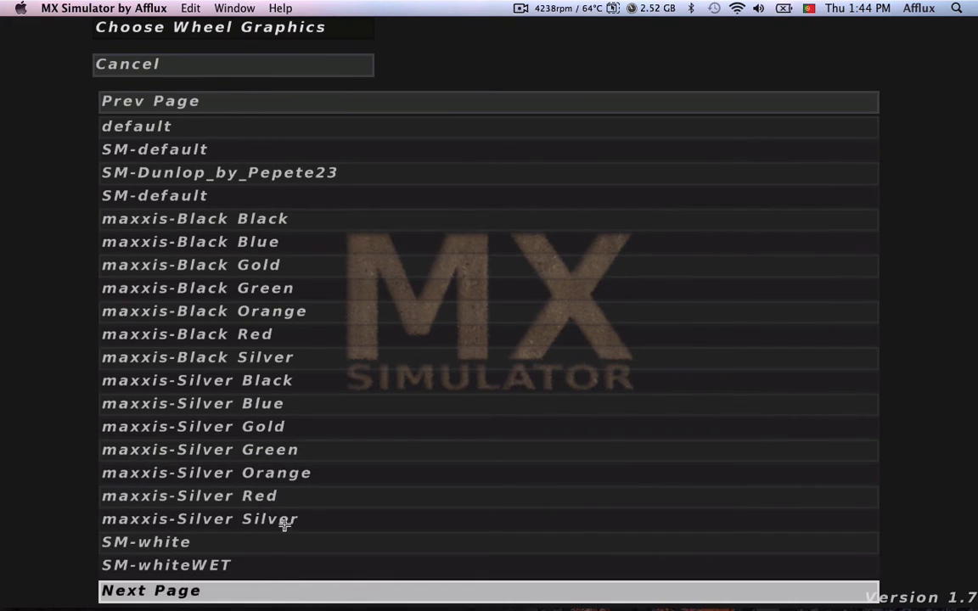
{"action": "left_click", "coordinate": [208, 67]}
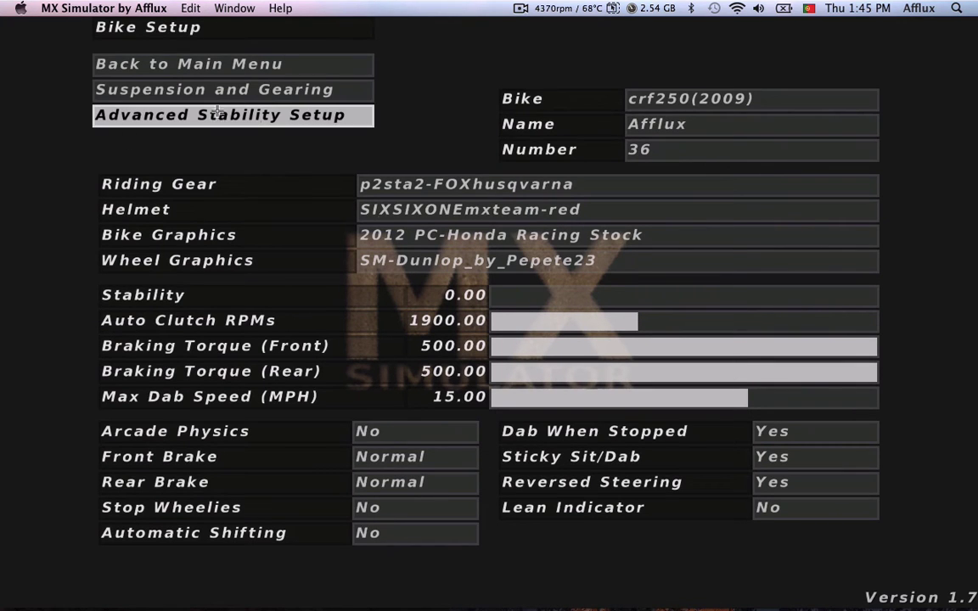
- Review the bike's suspension and gearing values and the advanced stability setup
{"action": "left_click", "coordinate": [193, 91]}
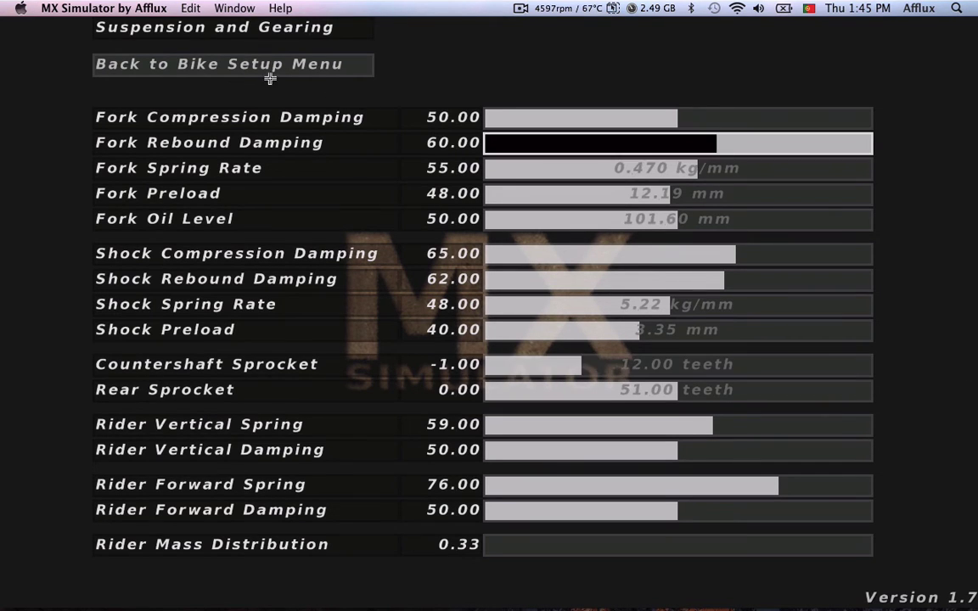
{"action": "left_click", "coordinate": [228, 64]}
{"action": "left_click", "coordinate": [201, 114]}
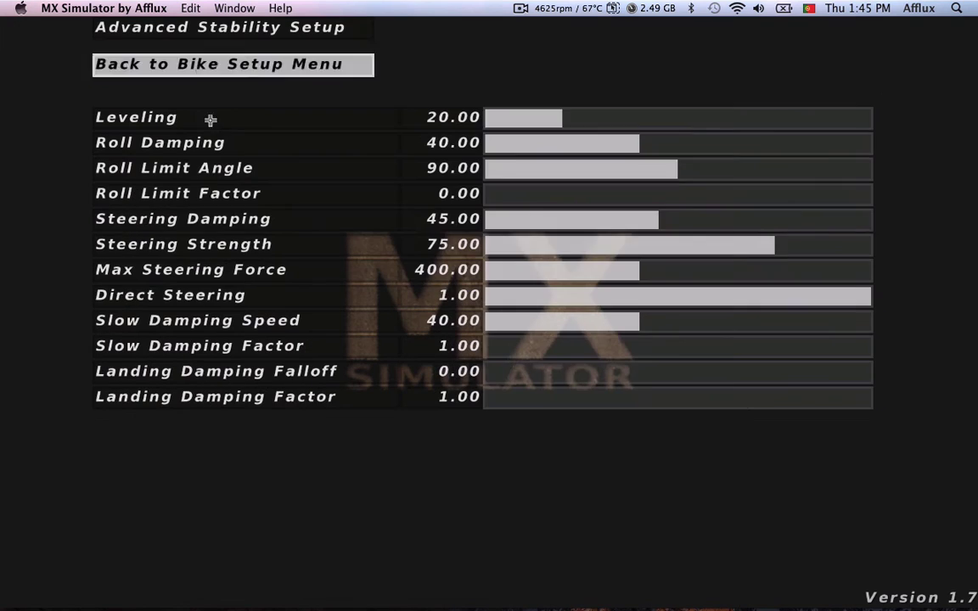
{"action": "left_click", "coordinate": [208, 64]}
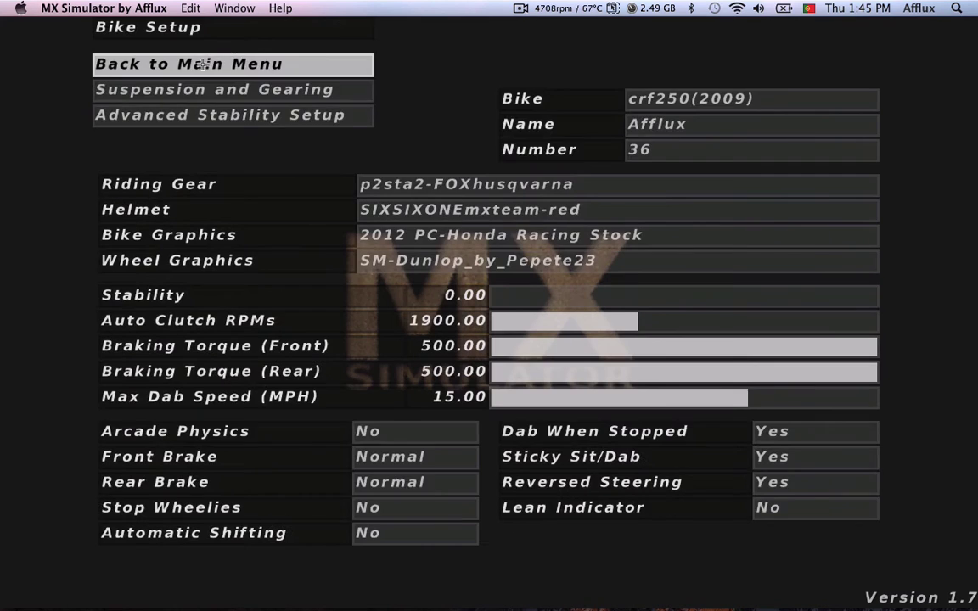
- Leave the bike setup and review the time trial options for track, ghost fade distance and backing up
{"action": "left_click", "coordinate": [203, 64]}
{"action": "left_click", "coordinate": [212, 165]}
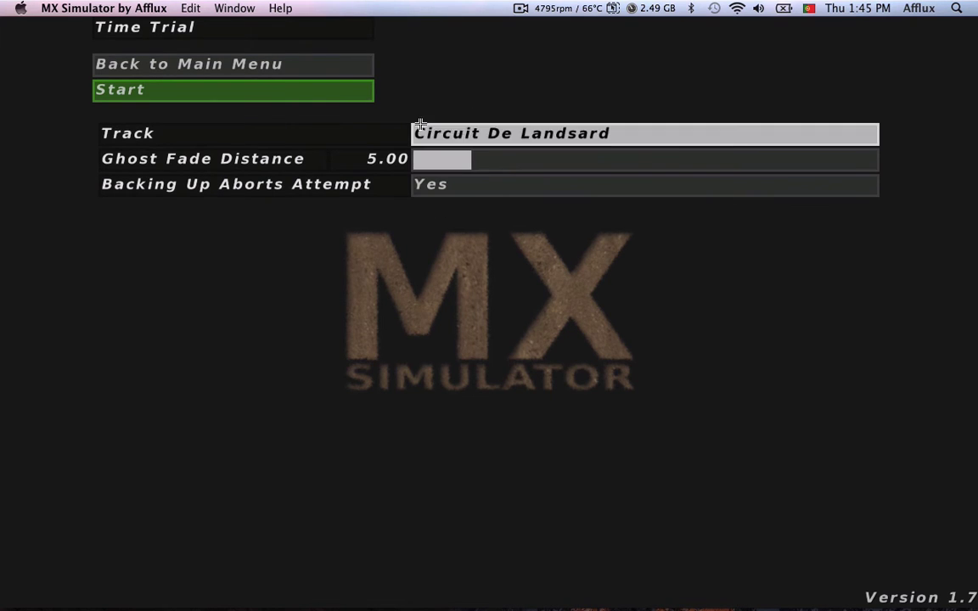
{"action": "left_click", "coordinate": [216, 64]}
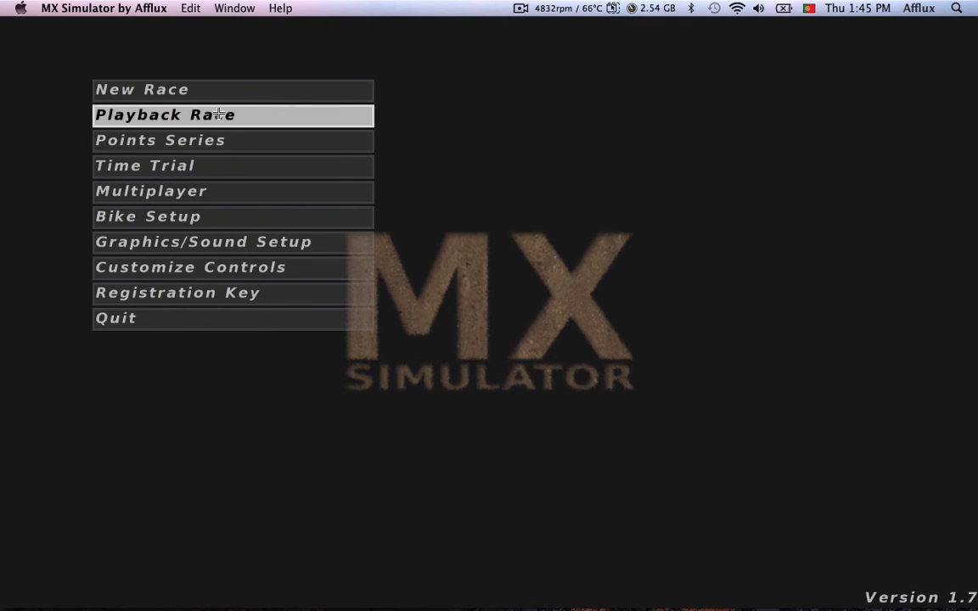
- Set the robot skill to Amateur in the new race setup and return to the main menu
{"action": "left_click", "coordinate": [189, 85]}
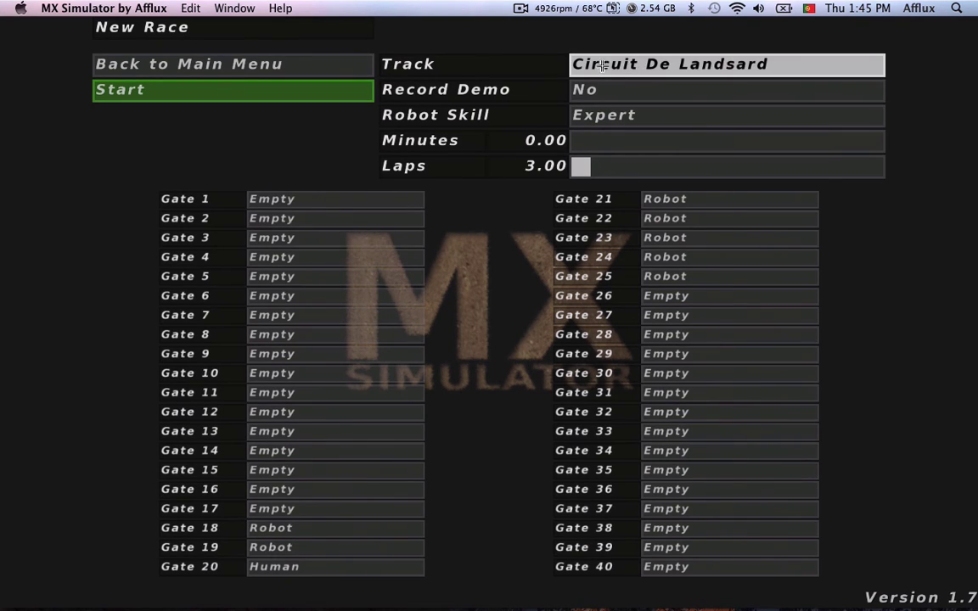
{"action": "left_click", "coordinate": [635, 115]}
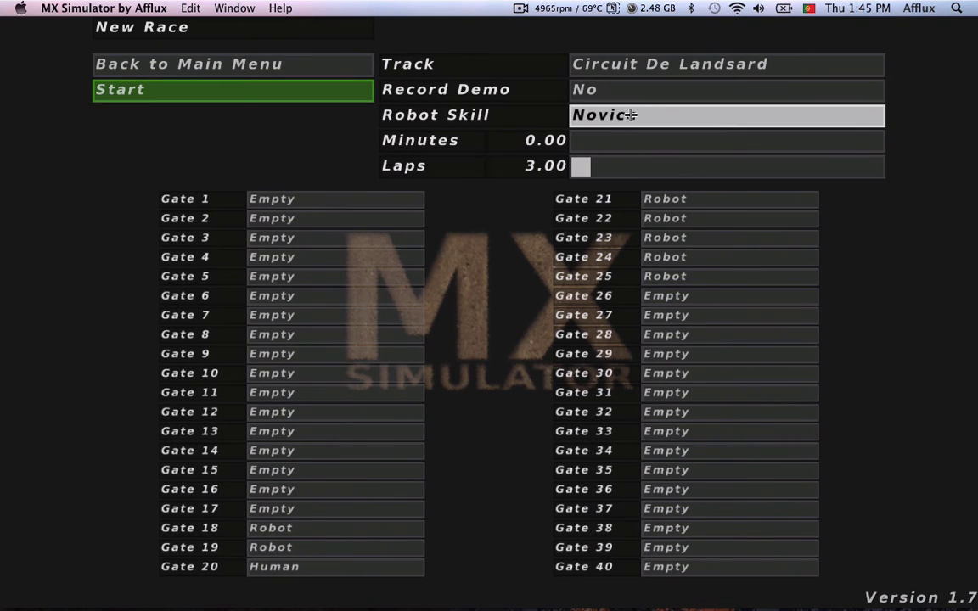
{"action": "left_click", "coordinate": [626, 114]}
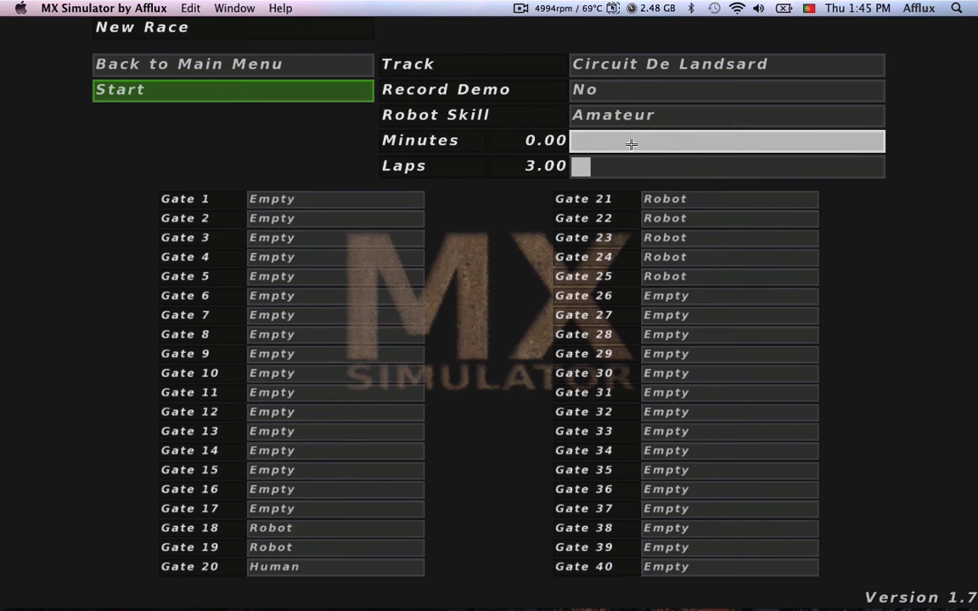
{"action": "left_click", "coordinate": [170, 64]}
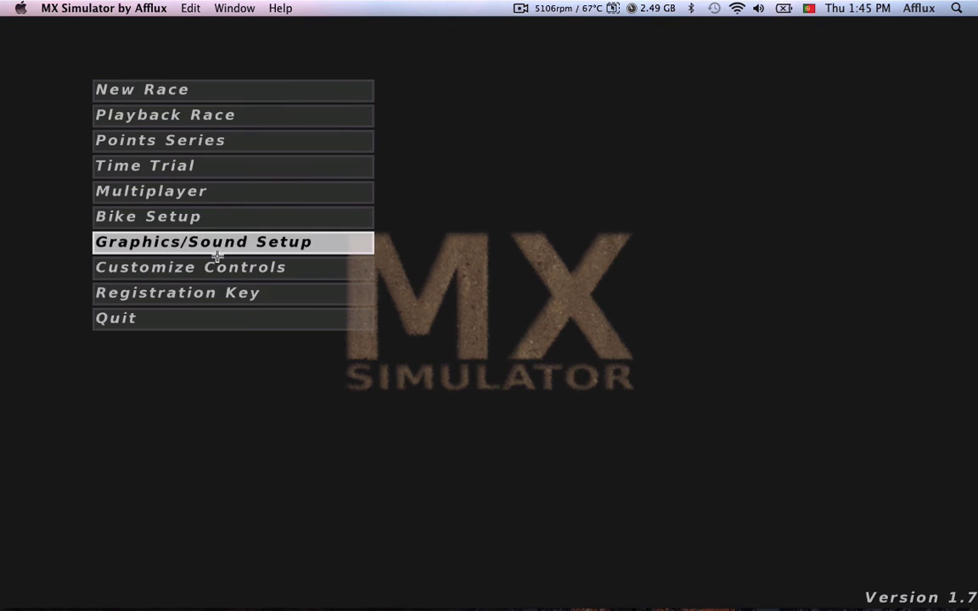
- Quit the game from the main menu and confirm the exit to return to the desktop
{"action": "left_click", "coordinate": [221, 315]}
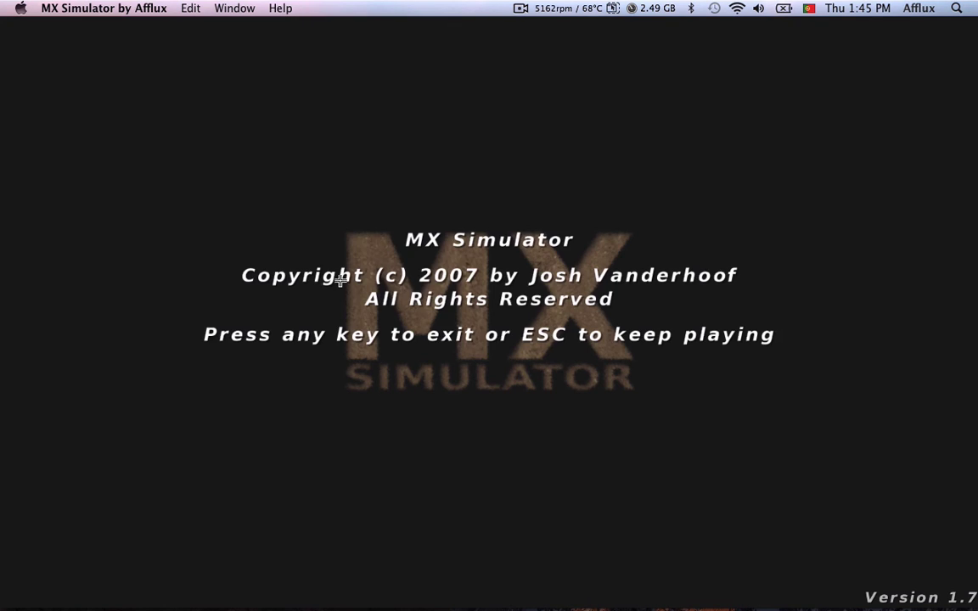
{"action": "key", "text": "Return"}
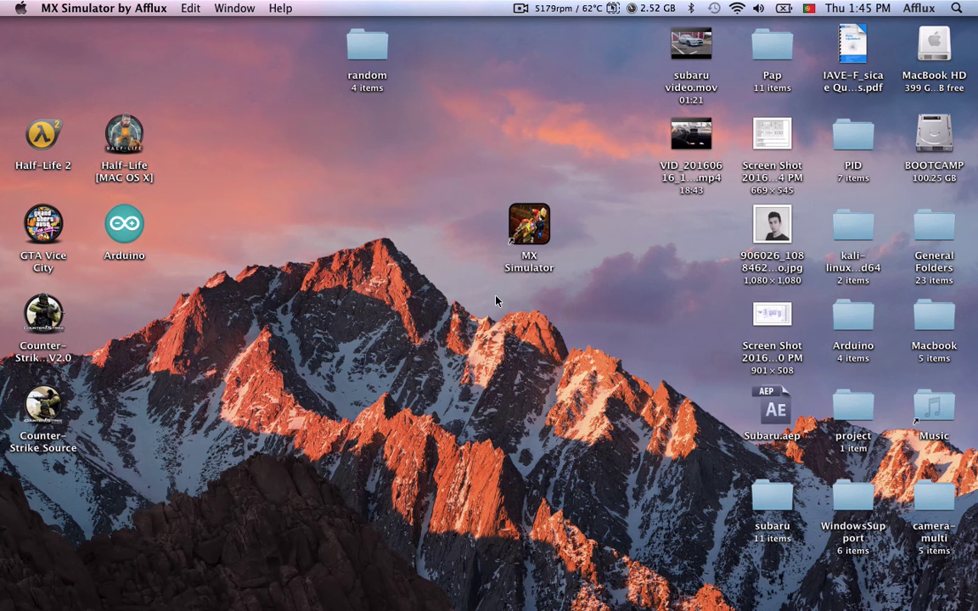